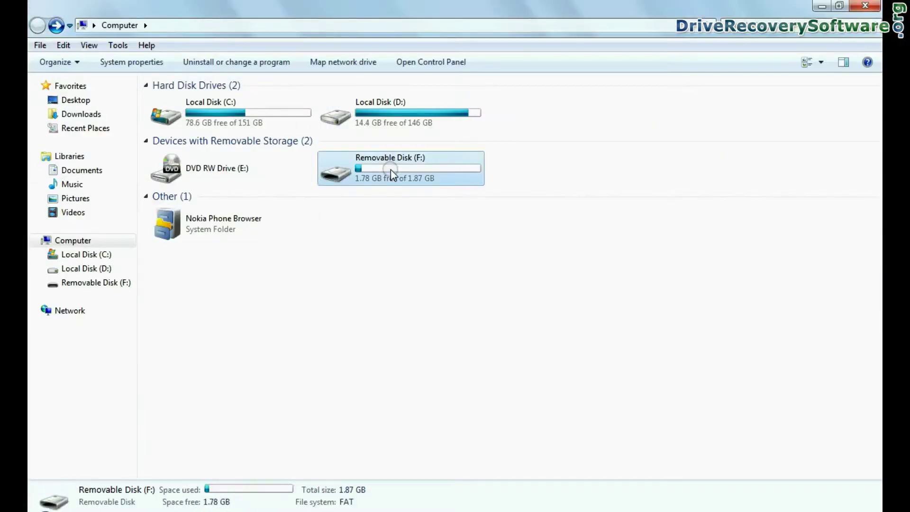
Step: Delete all five folders from Removable Disk (F:)
double_click(390, 169)
key(ctrl+a)
right_click(322, 198)
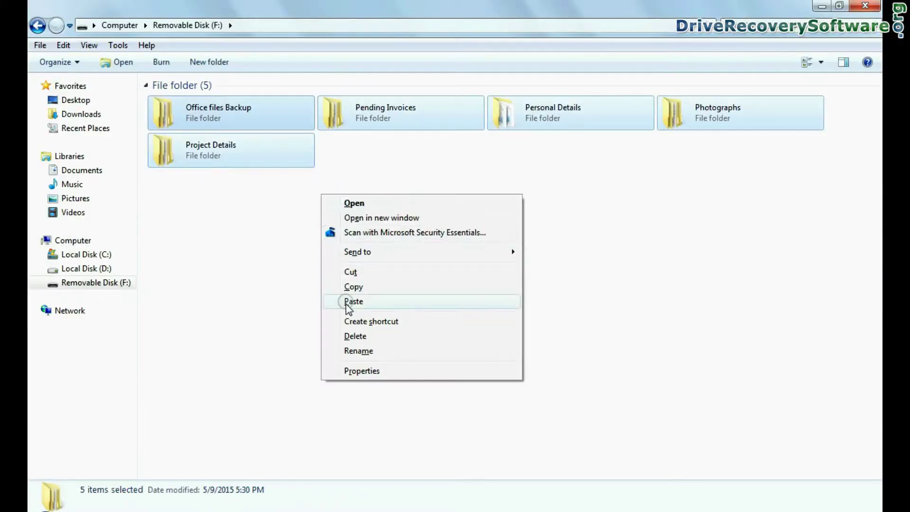
click(352, 298)
key(Return)
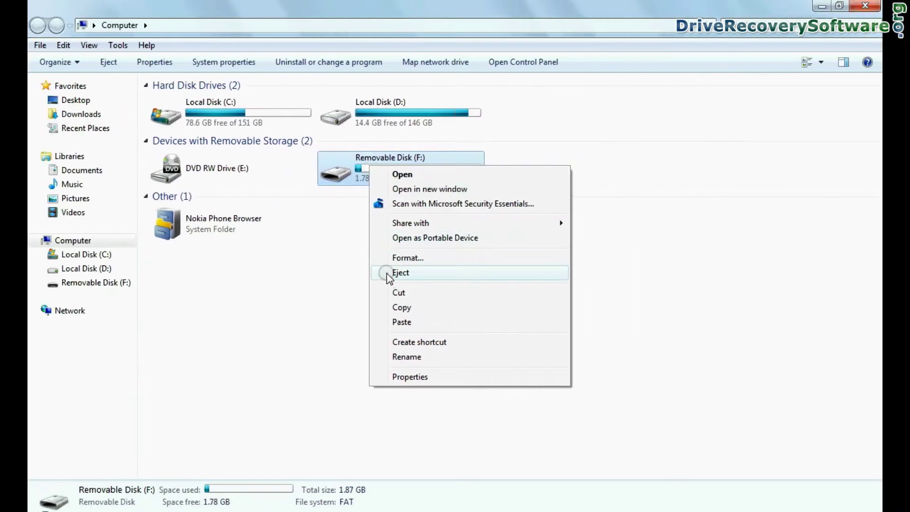
Step: Quick-format the pen drive and close the format window
click(393, 259)
click(169, 389)
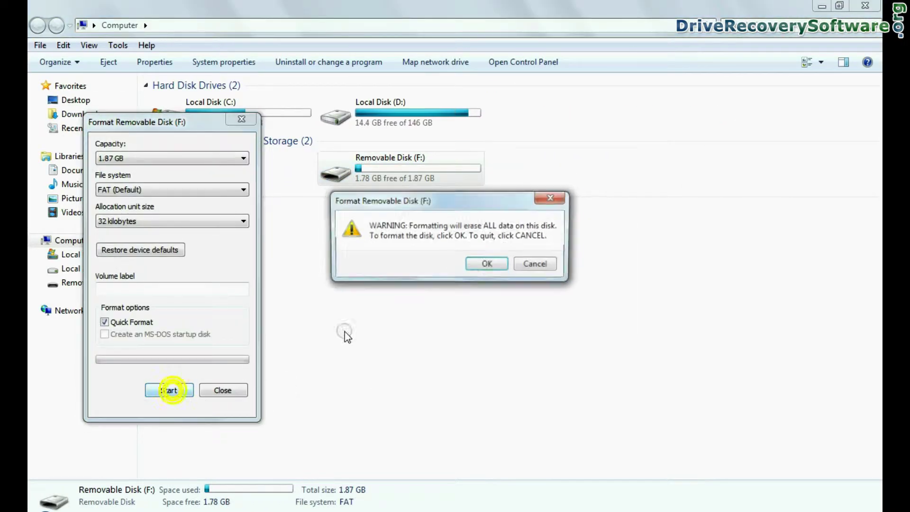
click(486, 261)
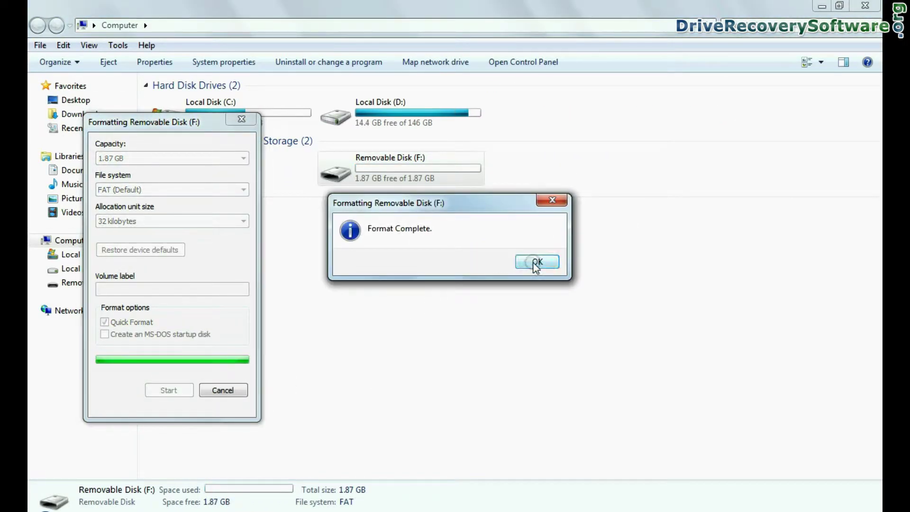
click(536, 263)
click(222, 390)
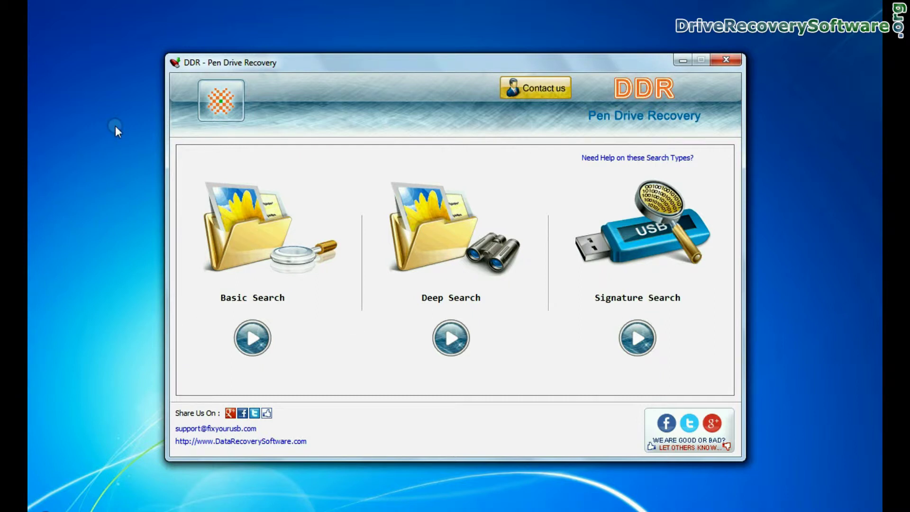
Step: Run a Basic Search on the removable pen drive's FAT16 partition
click(256, 339)
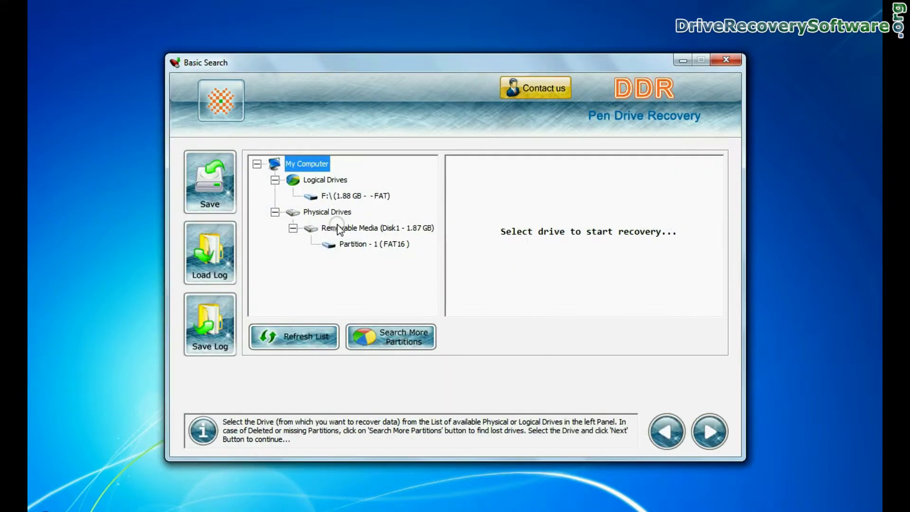
click(353, 228)
click(350, 244)
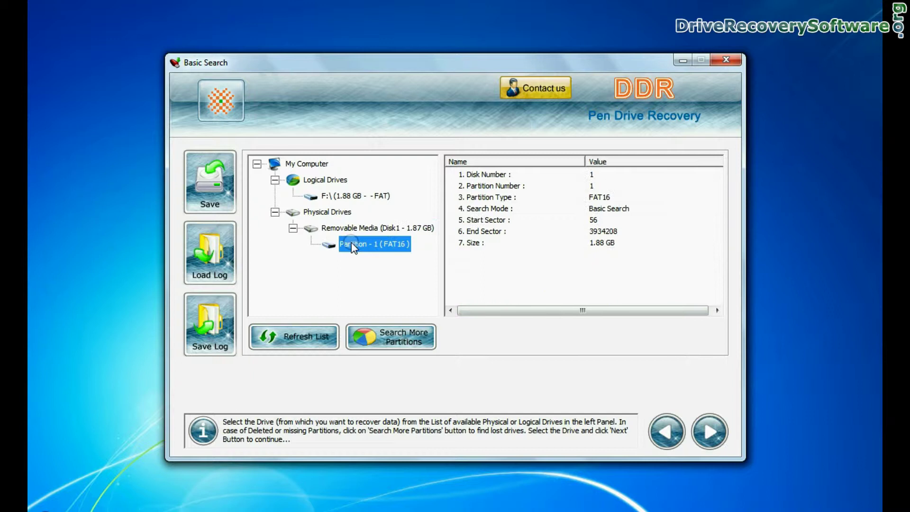
click(706, 431)
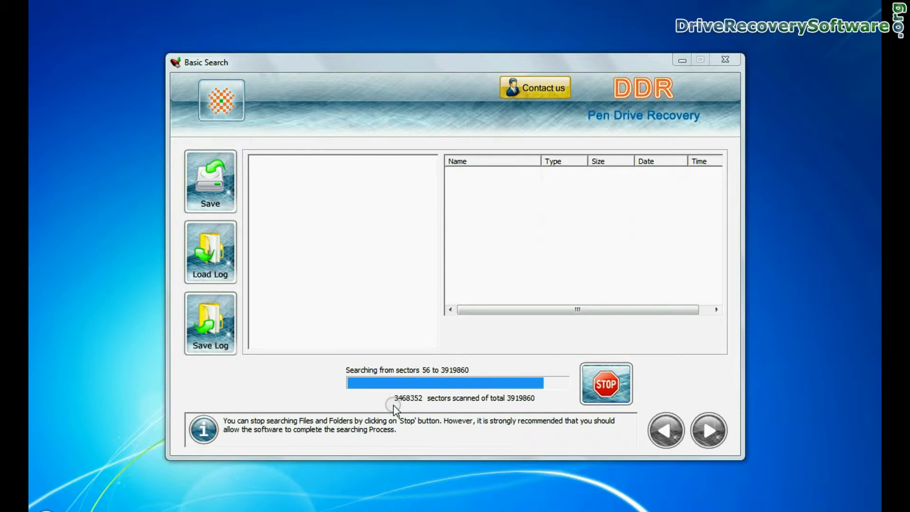
Step: Expand Office files Backup, Pending Invoices, Photographs and Project Details to review recovered files
click(275, 183)
click(357, 216)
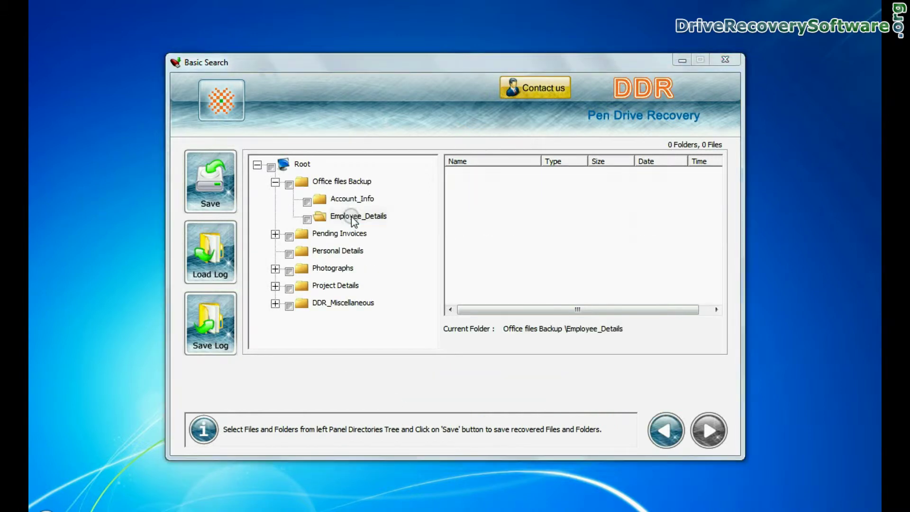
click(276, 234)
click(372, 251)
click(372, 268)
click(275, 304)
click(355, 320)
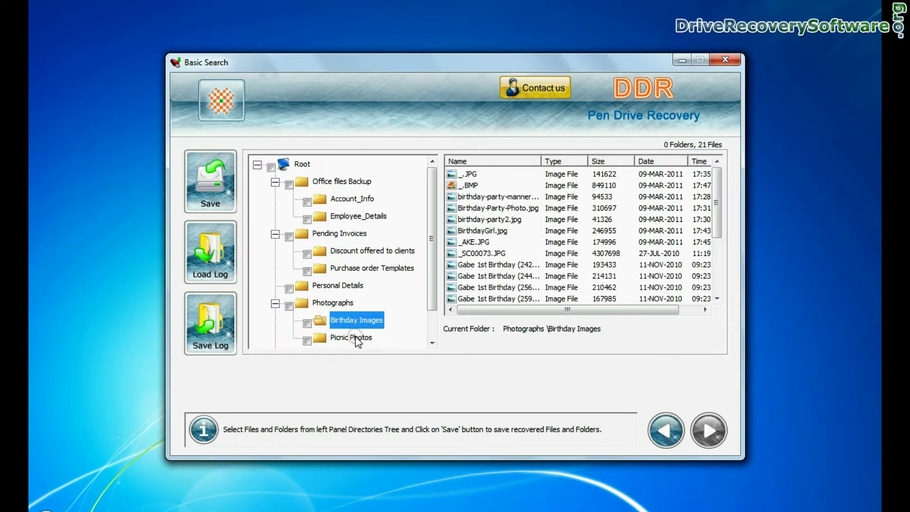
click(352, 338)
double_click(303, 324)
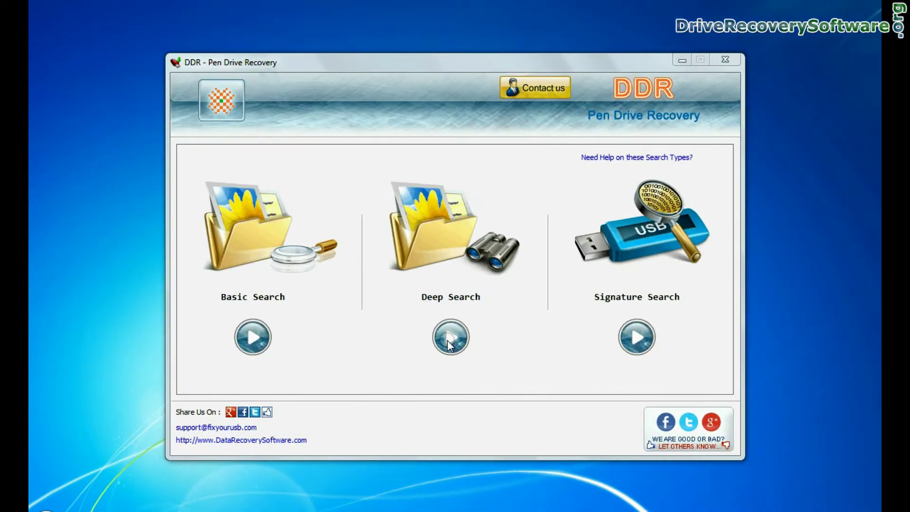
Step: Run a Deep Search on the pen drive's FAT16 partition with FAT16 as the file system
click(451, 337)
click(334, 228)
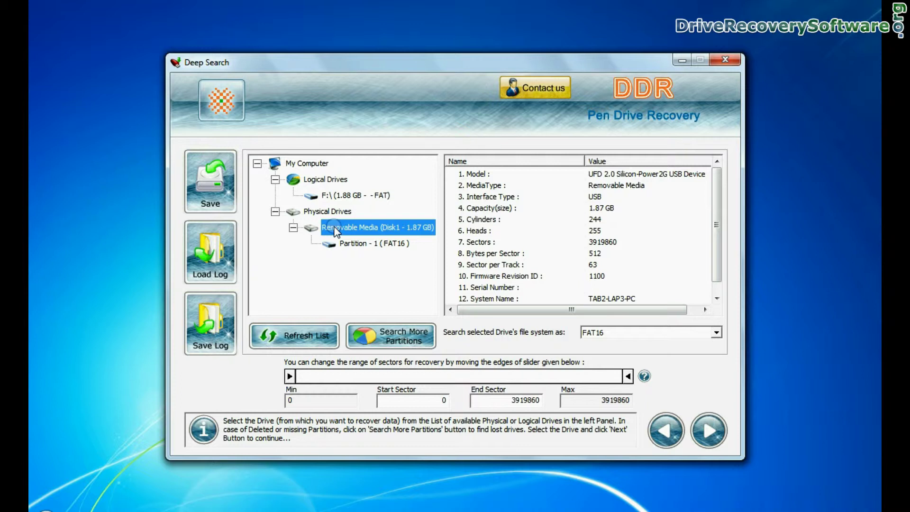
click(351, 246)
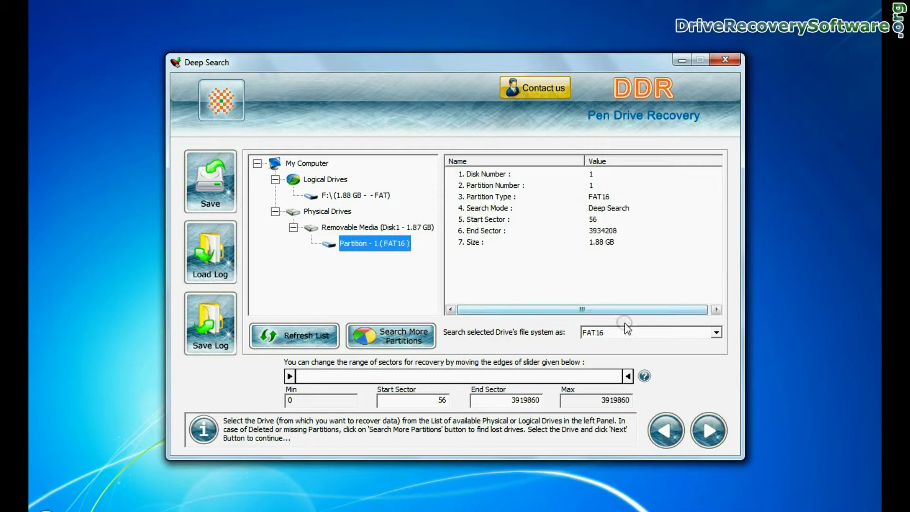
click(716, 333)
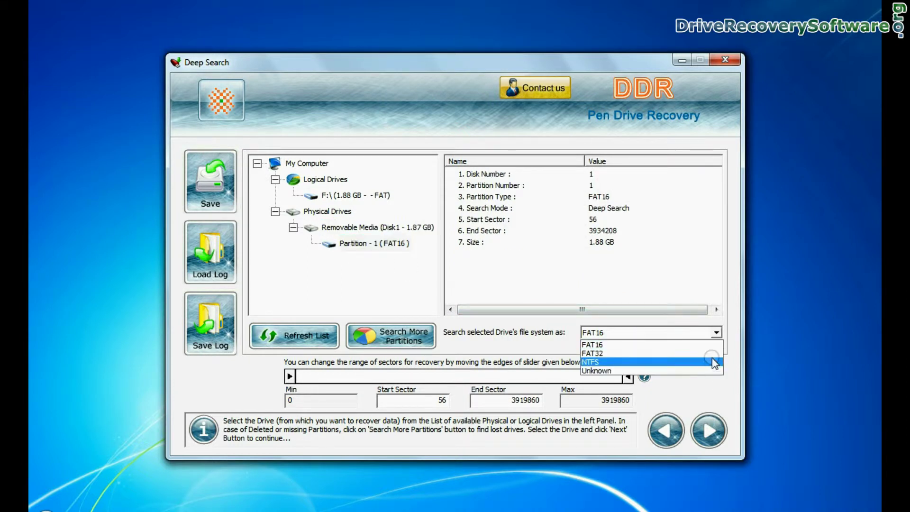
click(714, 346)
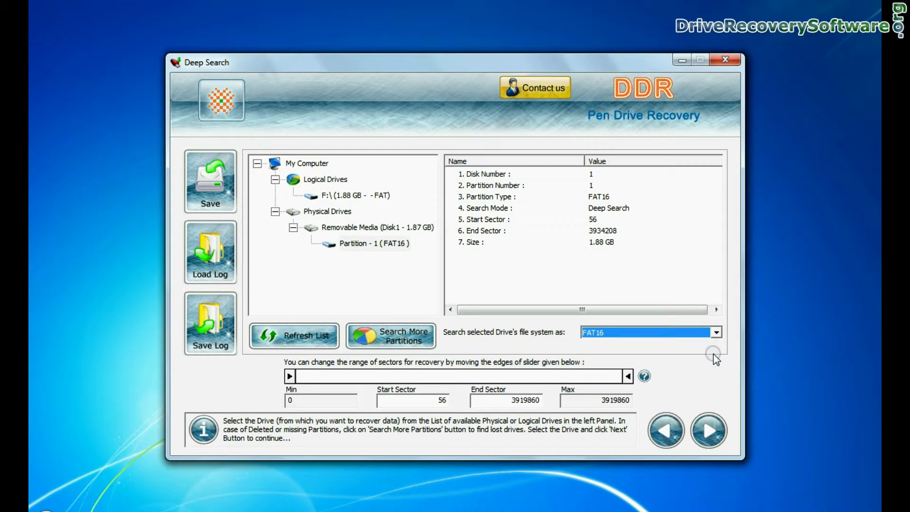
click(705, 435)
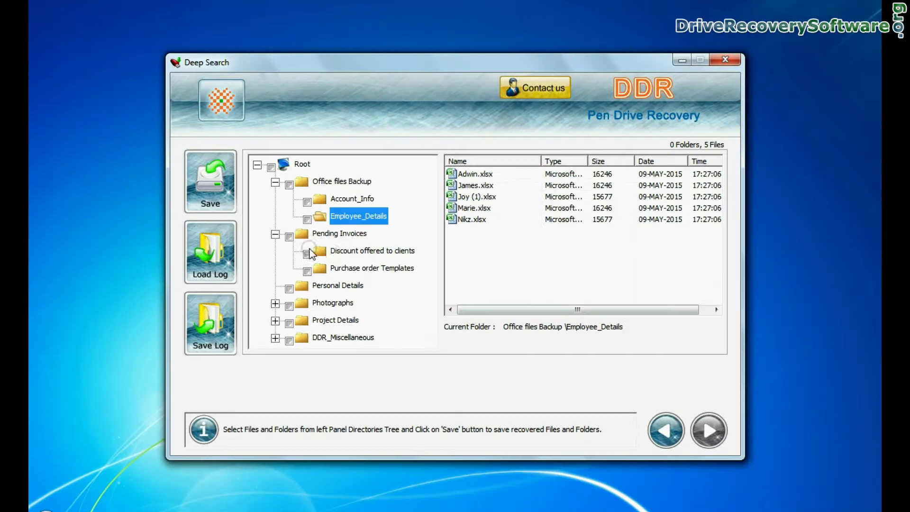
Step: Preview Purchase order Templates, Birthday Images, Picnic Photos, Finance and IT Department folders
click(370, 267)
click(275, 304)
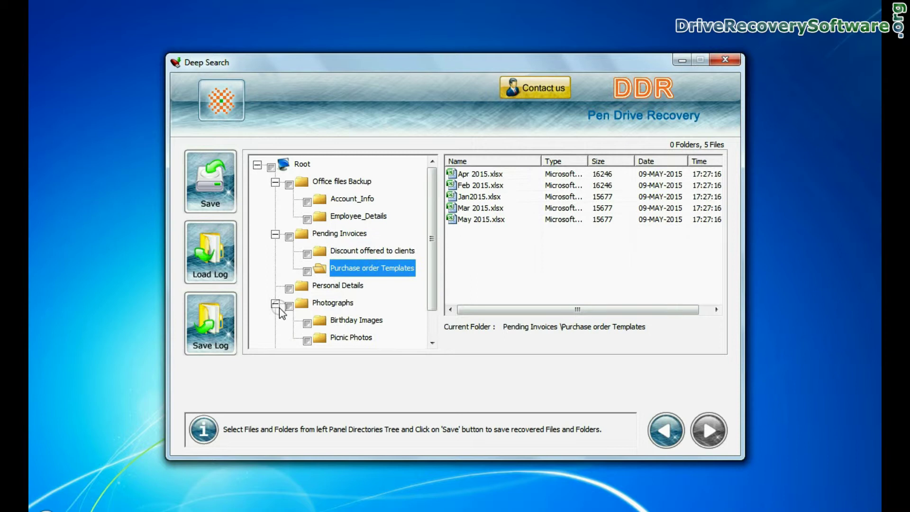
click(342, 320)
click(350, 337)
scroll(300, 320, down, 1)
click(275, 320)
click(361, 320)
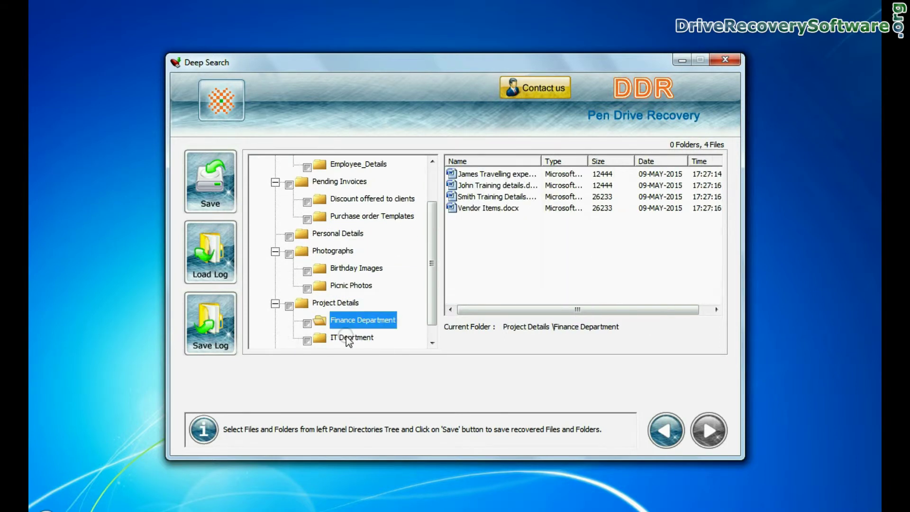
click(349, 339)
scroll(312, 320, up, 2)
Step: Tick all recovered Deep Search folders and save them to D:\Recovered Data
click(271, 169)
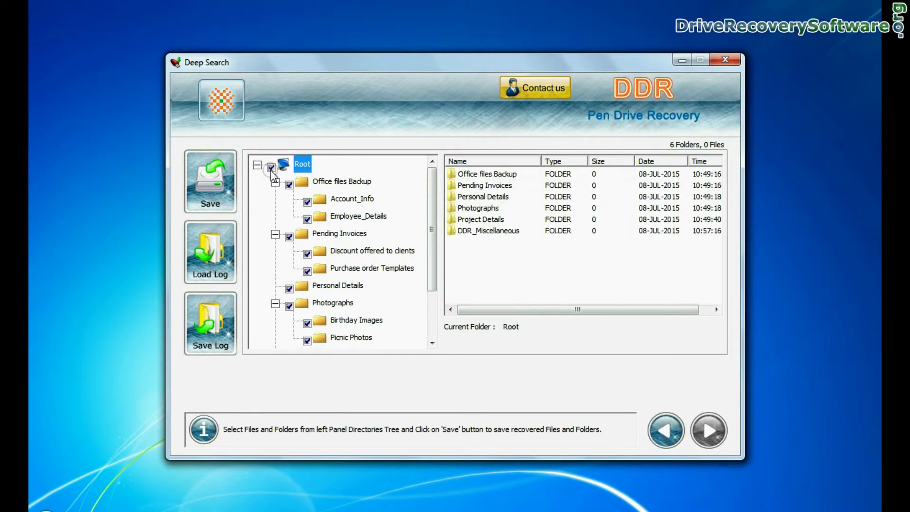
click(211, 205)
click(590, 313)
click(609, 377)
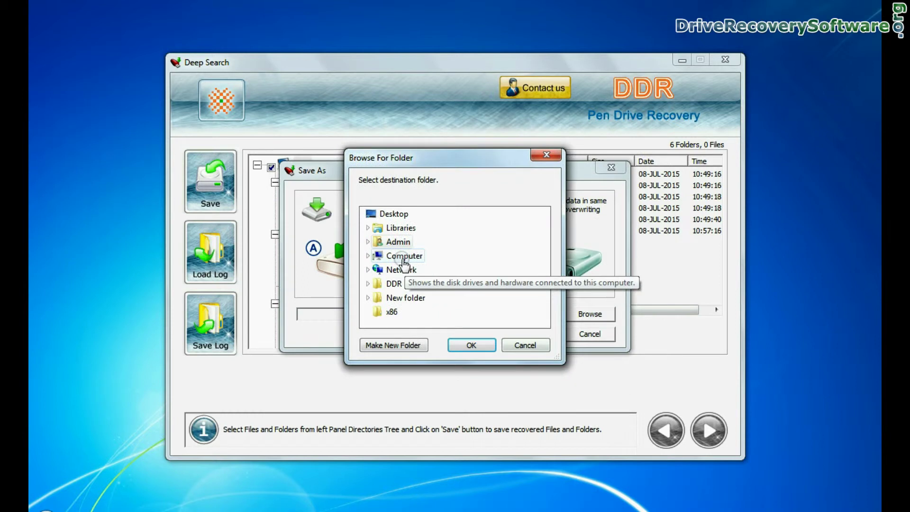
click(469, 346)
click(527, 333)
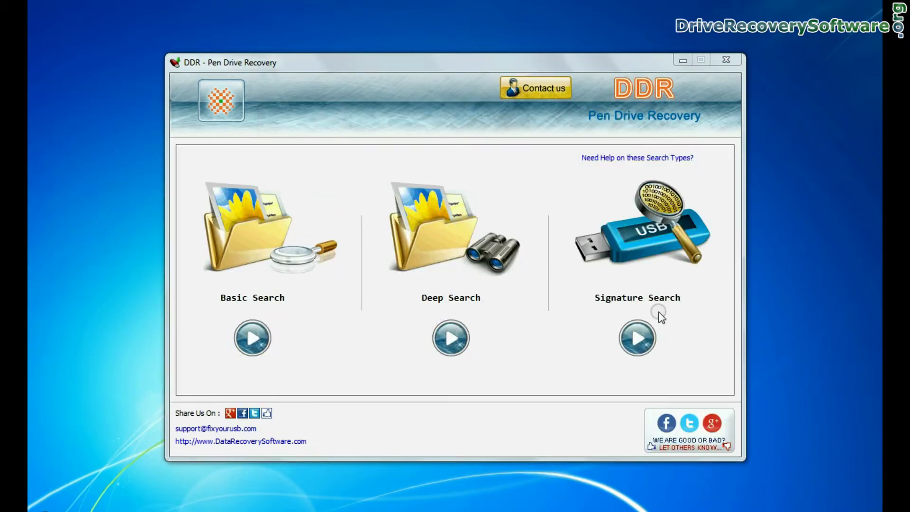
Step: Choose Signature Search on the removable pen drive's FAT16 partition
click(640, 338)
click(268, 216)
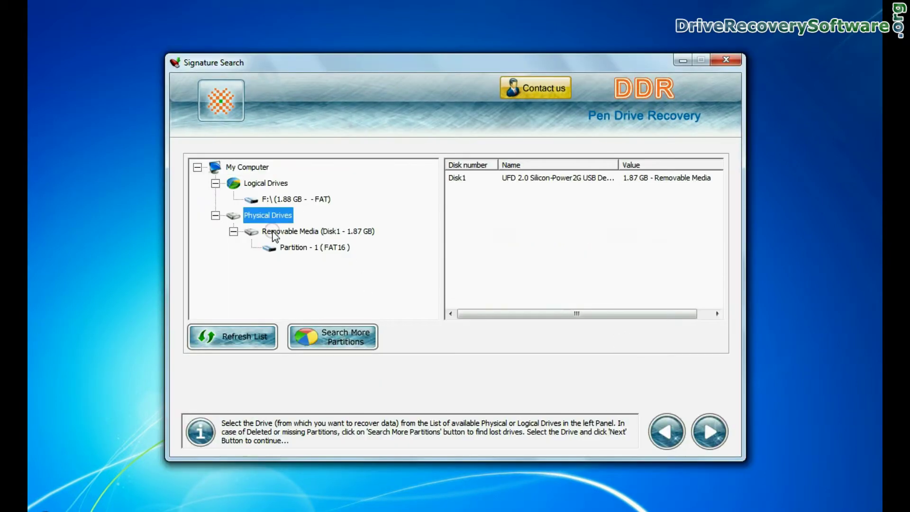
click(271, 231)
click(289, 248)
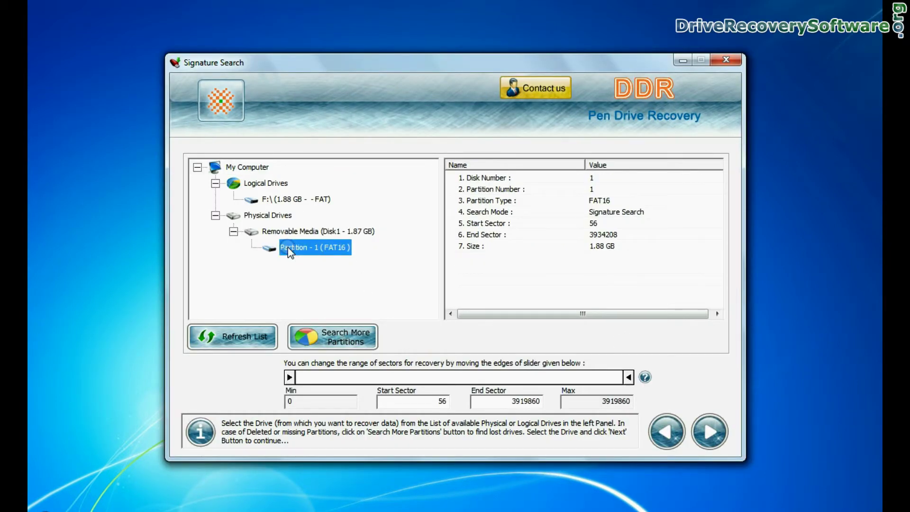
click(703, 442)
Step: Clear all file type selections and set D:\Recovered Data as the destination
click(265, 390)
scroll(200, 283, down, 3)
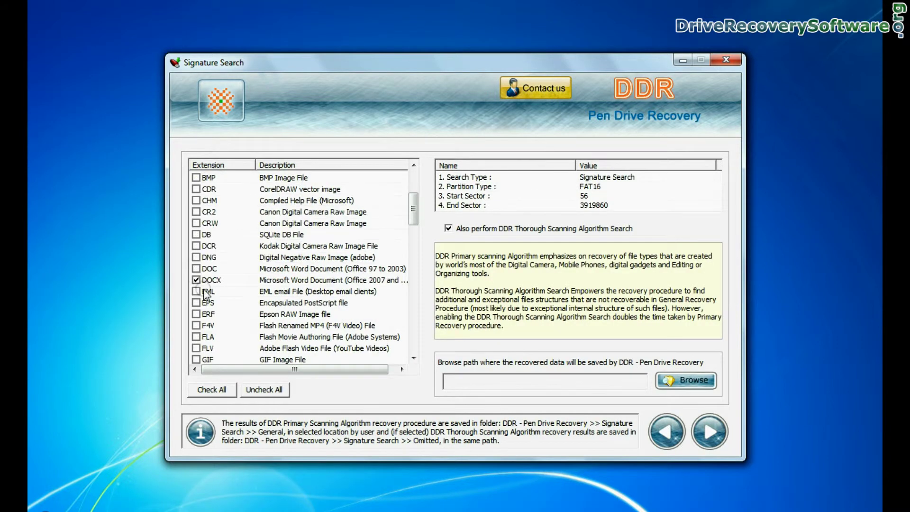
scroll(206, 294, down, 2)
scroll(200, 320, down, 10)
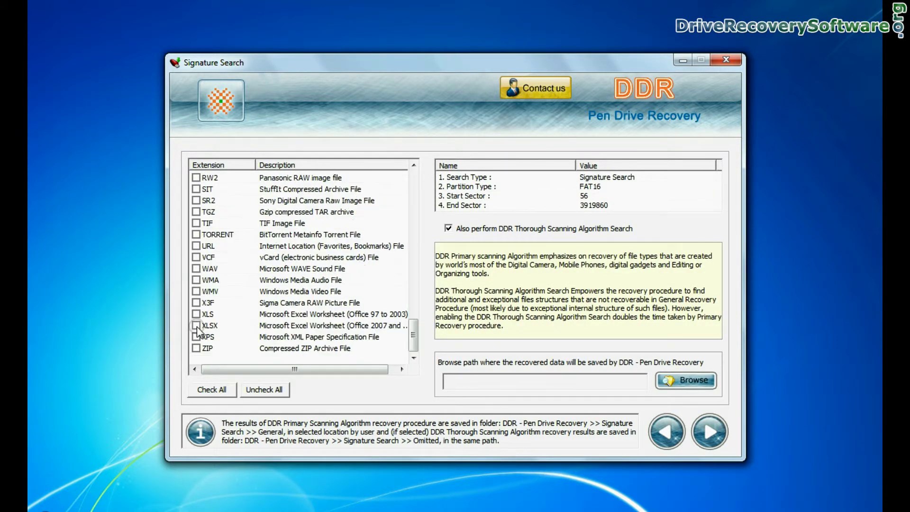
click(699, 381)
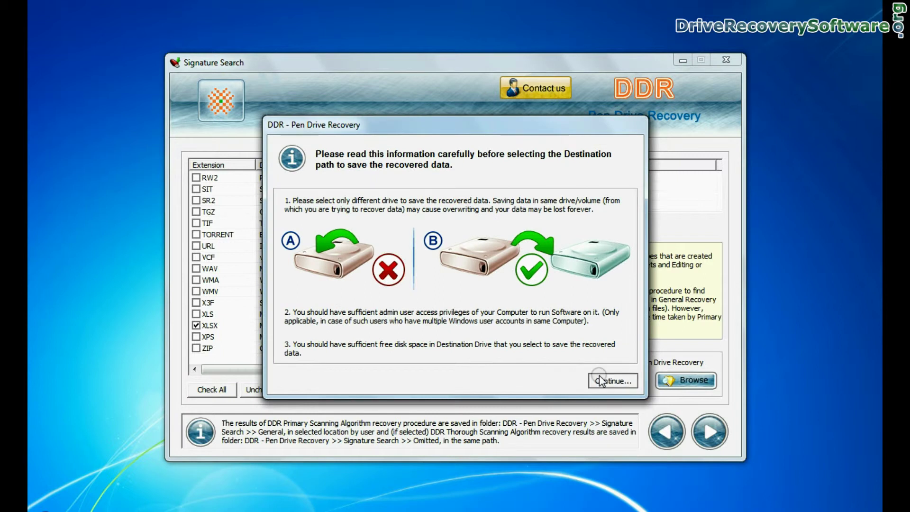
click(600, 380)
click(412, 320)
click(475, 344)
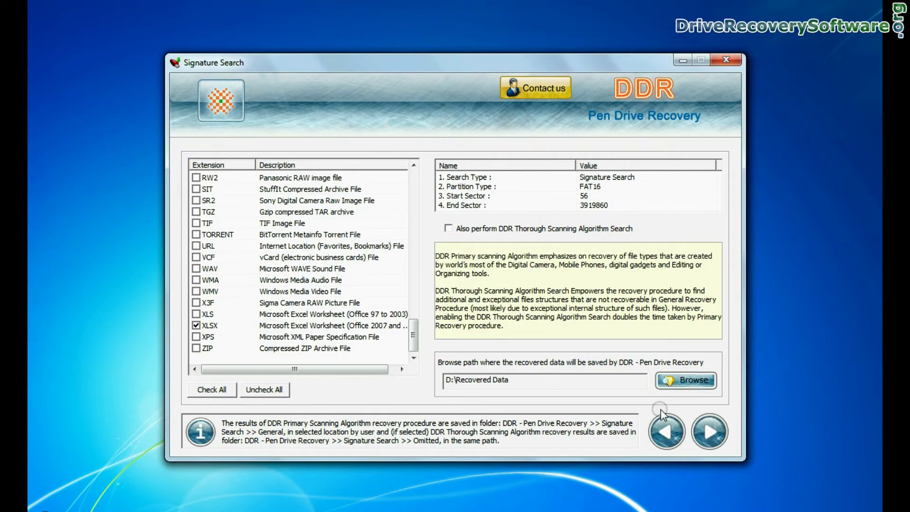
Step: Start the Signature Search scan of the FAT16 partition
click(708, 430)
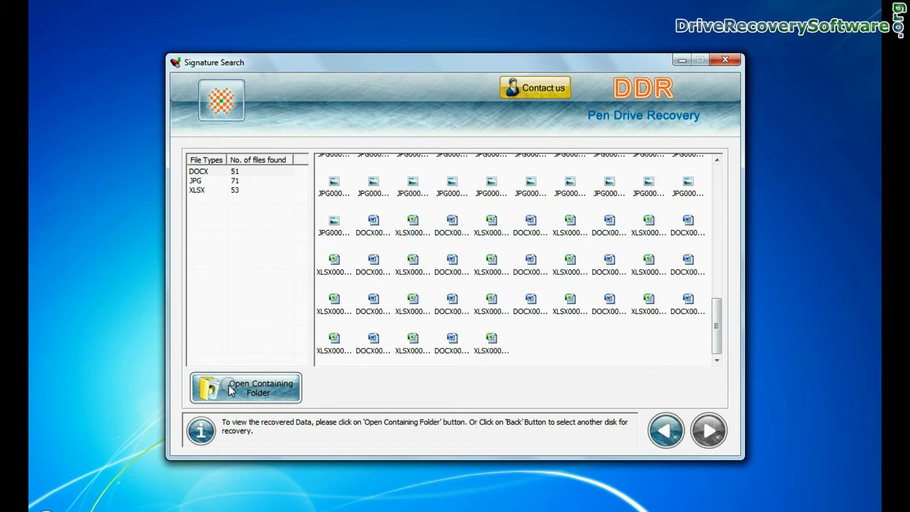
Step: Browse the saved Signature Search results: the DOCX folder, then the General JPG photos folder
click(248, 389)
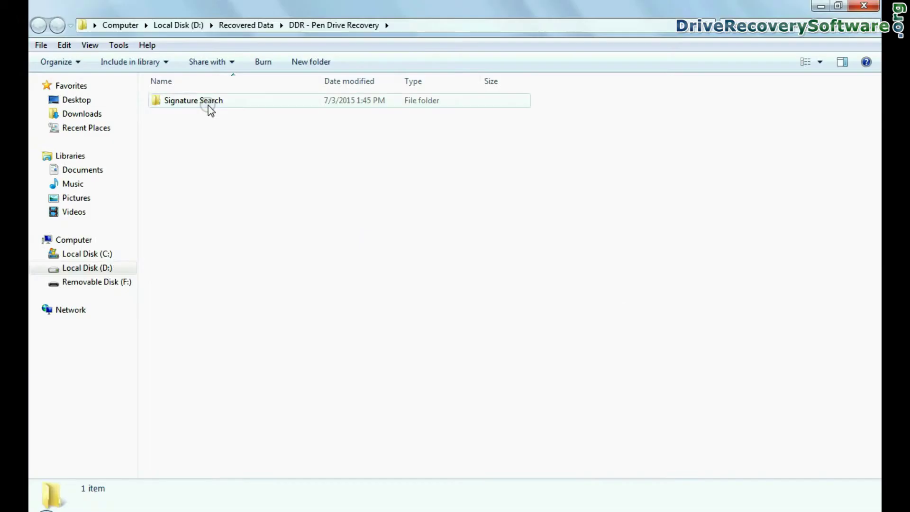
double_click(207, 104)
double_click(208, 104)
scroll(228, 228, down, 5)
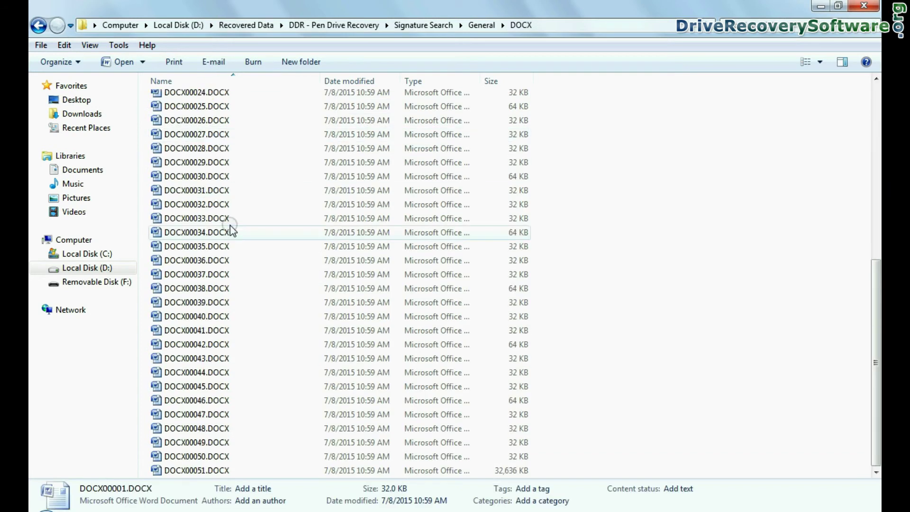
click(38, 25)
double_click(181, 118)
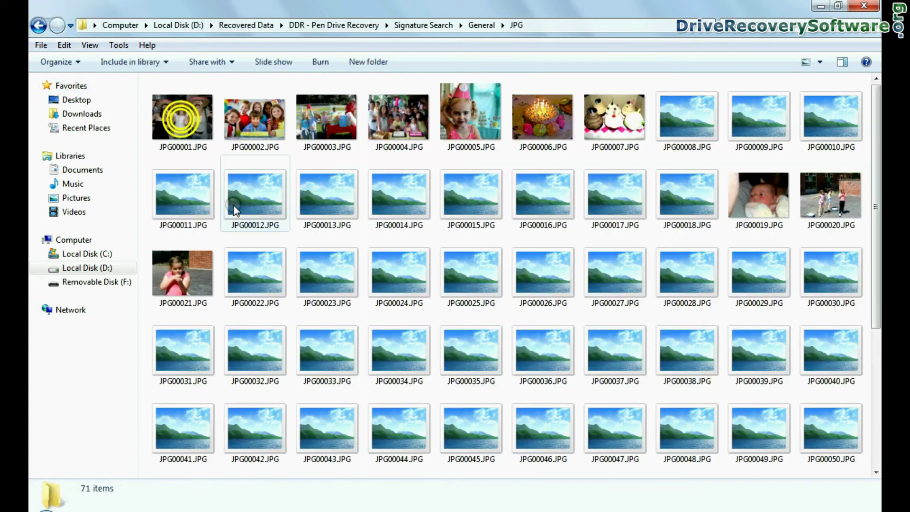
scroll(233, 214, down, 5)
scroll(234, 223, up, 5)
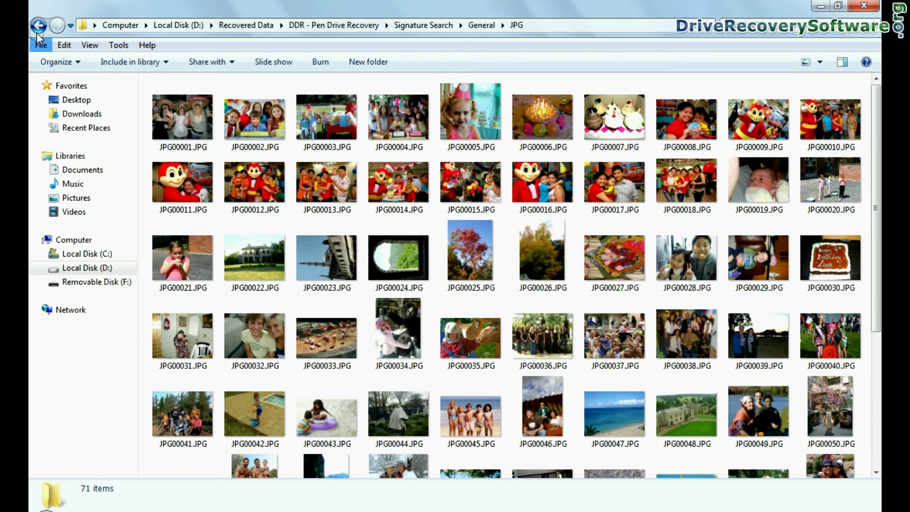